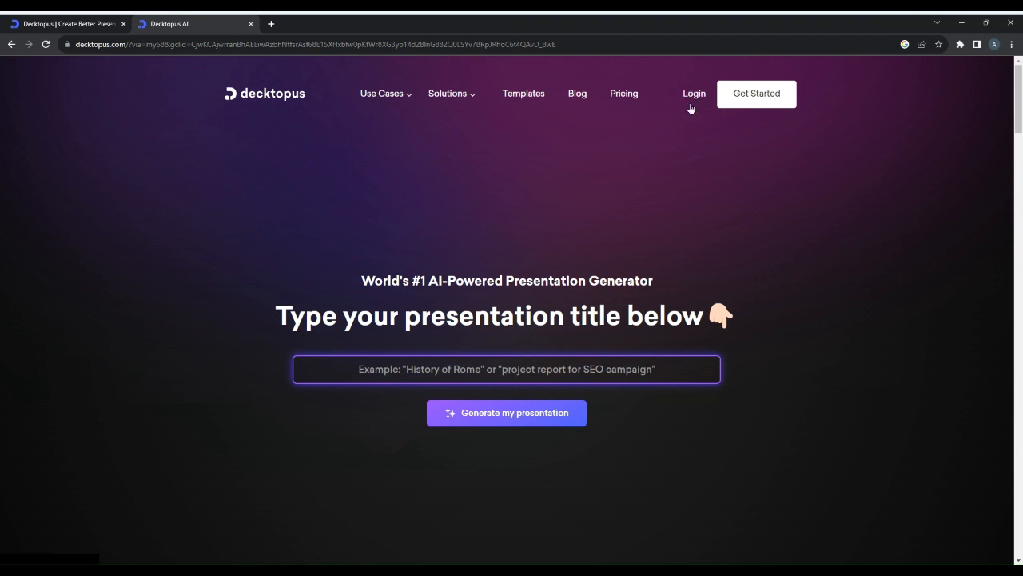
- Open the Decktopus dashboard and look through the design categories offered for starting a presentation from scratch
left_click(76, 23)
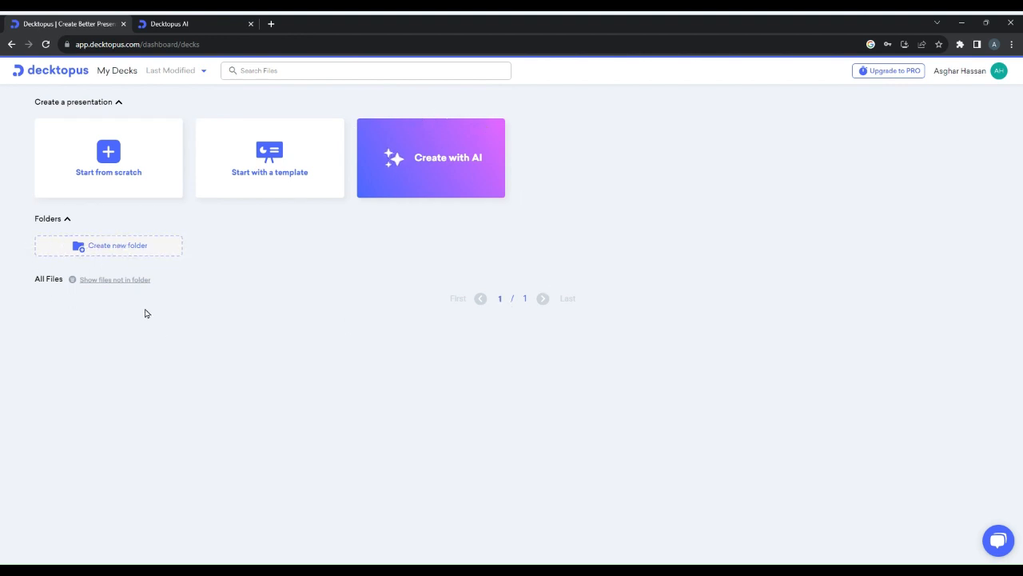
left_click(115, 163)
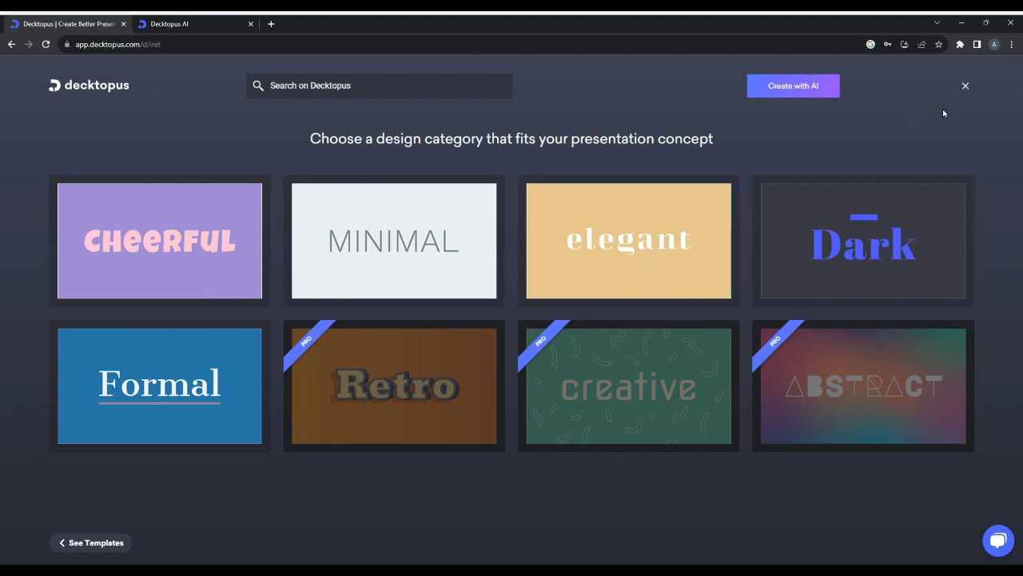
left_click(964, 88)
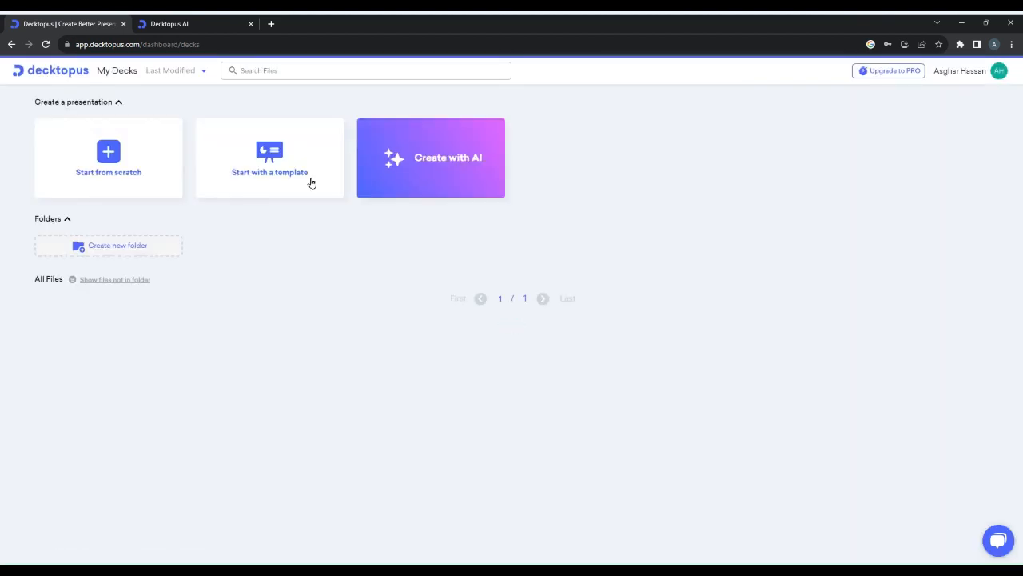
- Create a presentation from the Social Media Guidelines template in the Business category
left_click(272, 179)
scroll(609, 381, "down", 2)
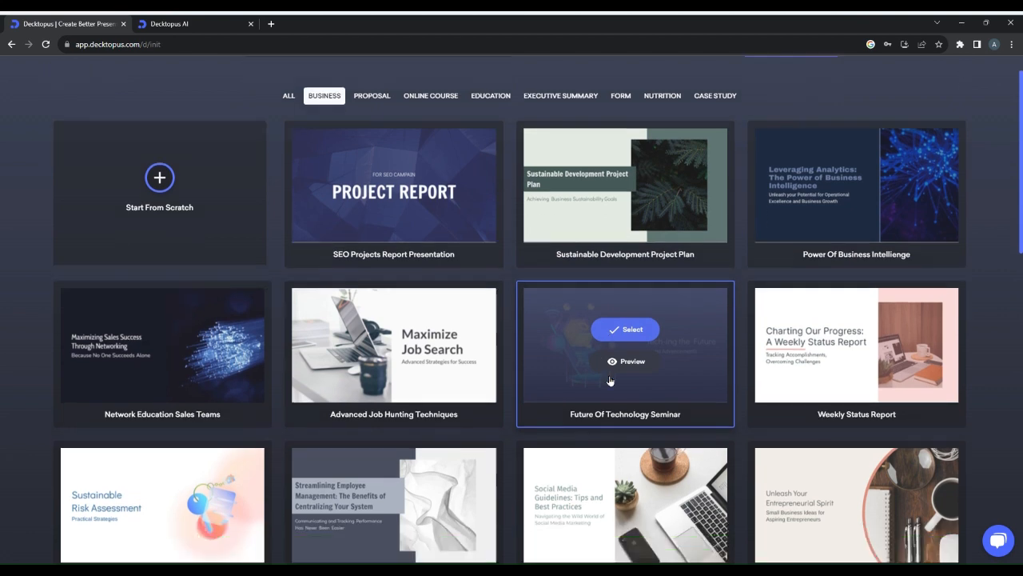
scroll(596, 355, "down", 2)
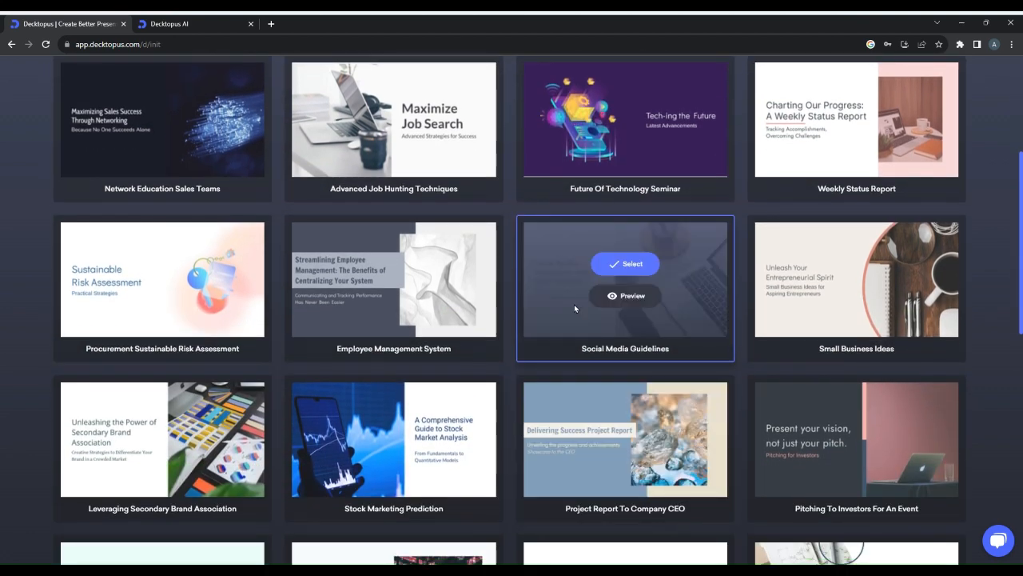
scroll(624, 264, "down", 1)
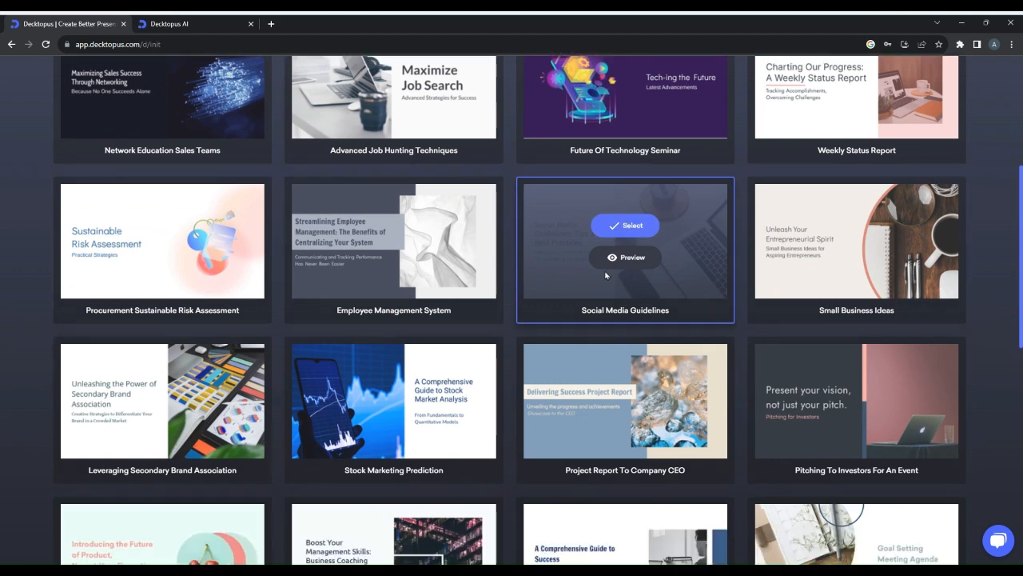
left_click(622, 227)
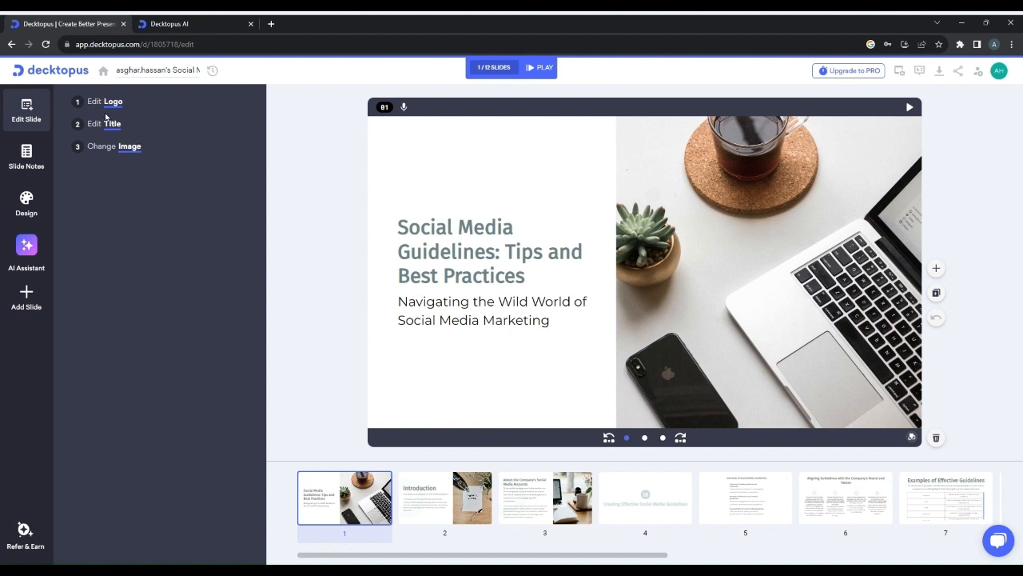
- Shorten the first slide's title to "Social Media Guidelines" and replace its image with an AI-suggested picture of social media app icons
left_click(514, 278)
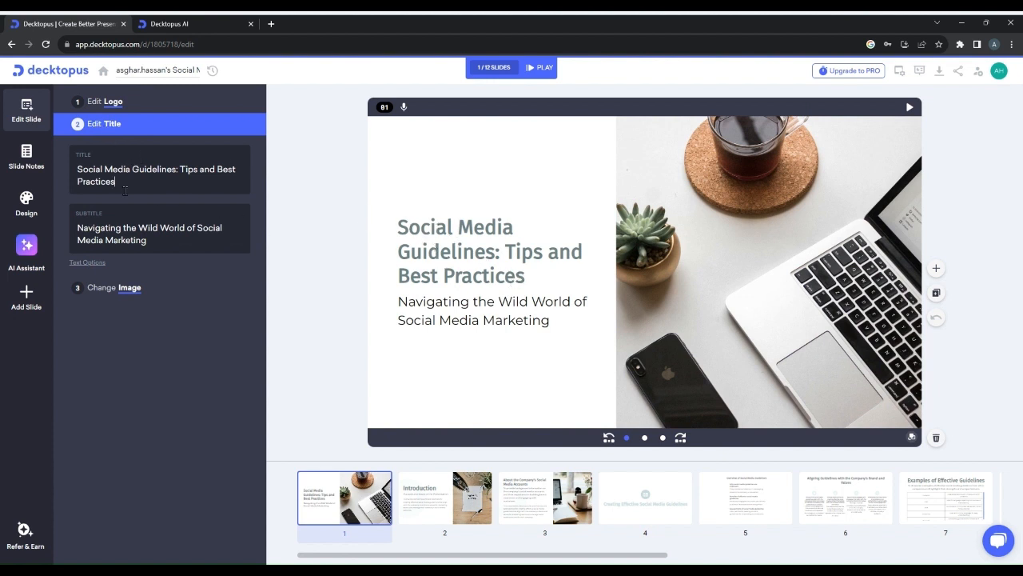
left_click_drag(133, 183, 181, 169)
key("BackSpace")
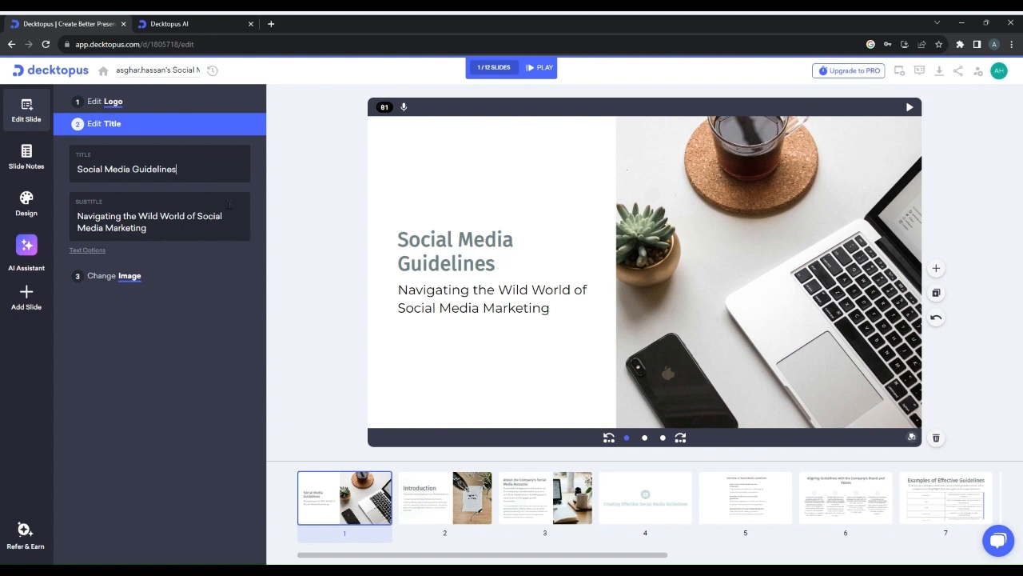
left_click(137, 277)
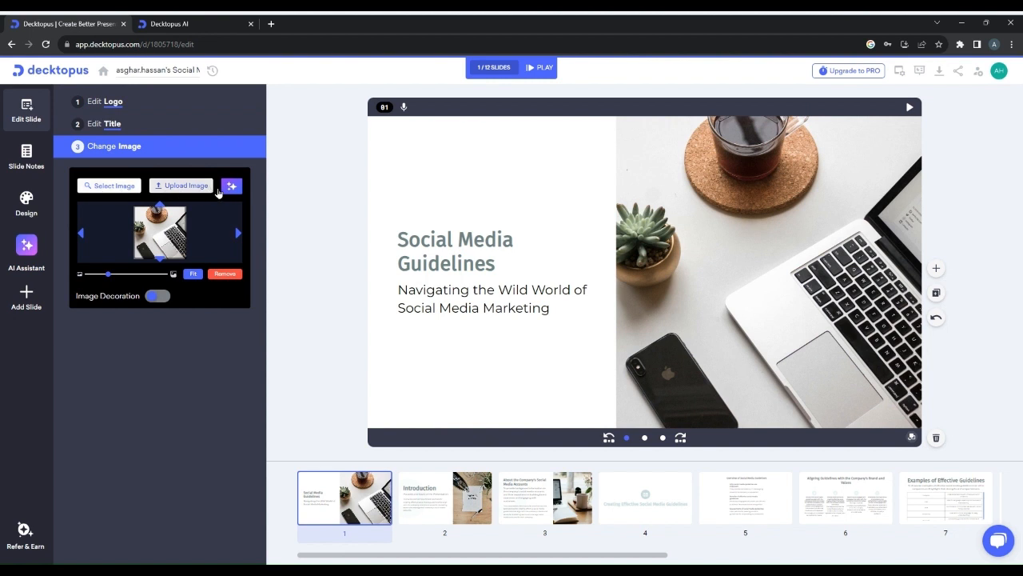
left_click(230, 187)
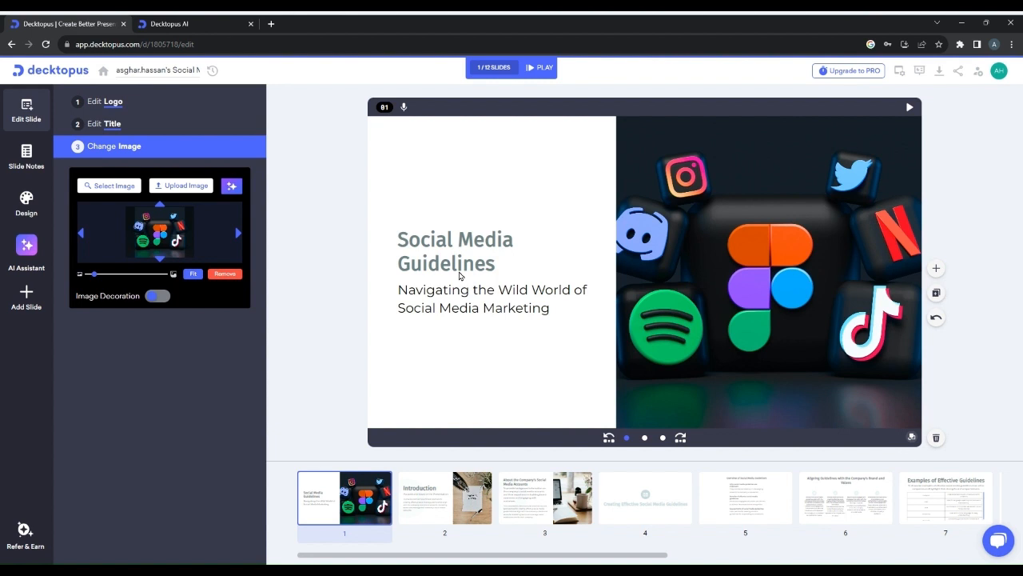
- Replace the Introduction slide's image with the handwritten "AUDIENCE" whiteboard photo from an image search for "Marketing Strategy"
left_click(423, 503)
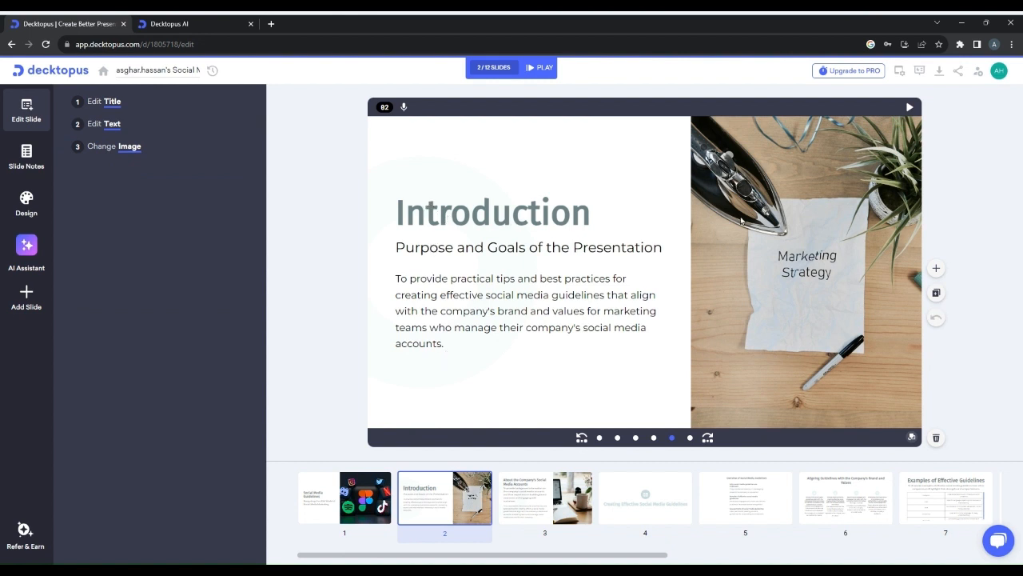
left_click(539, 218)
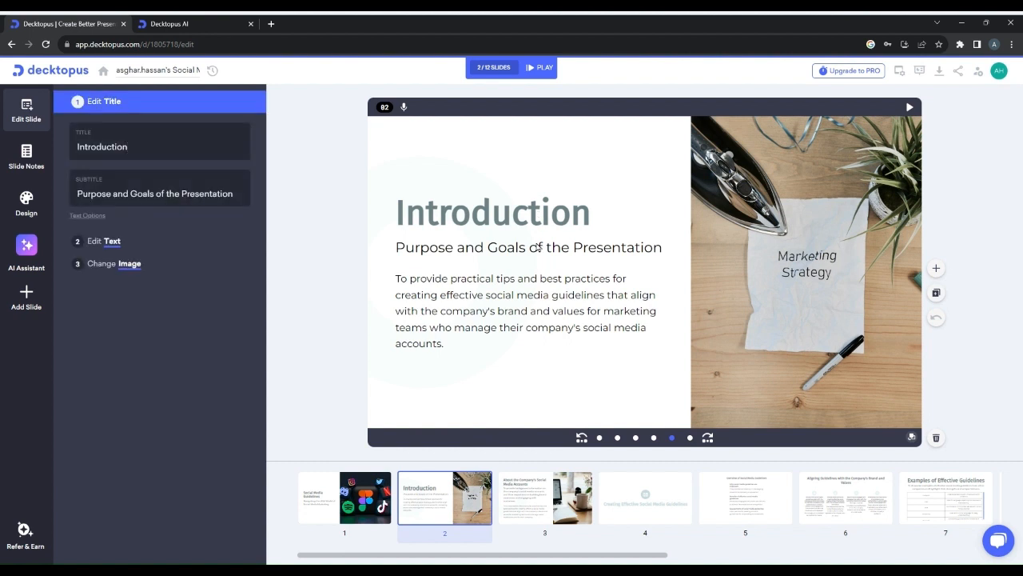
left_click(521, 312)
left_click(722, 253)
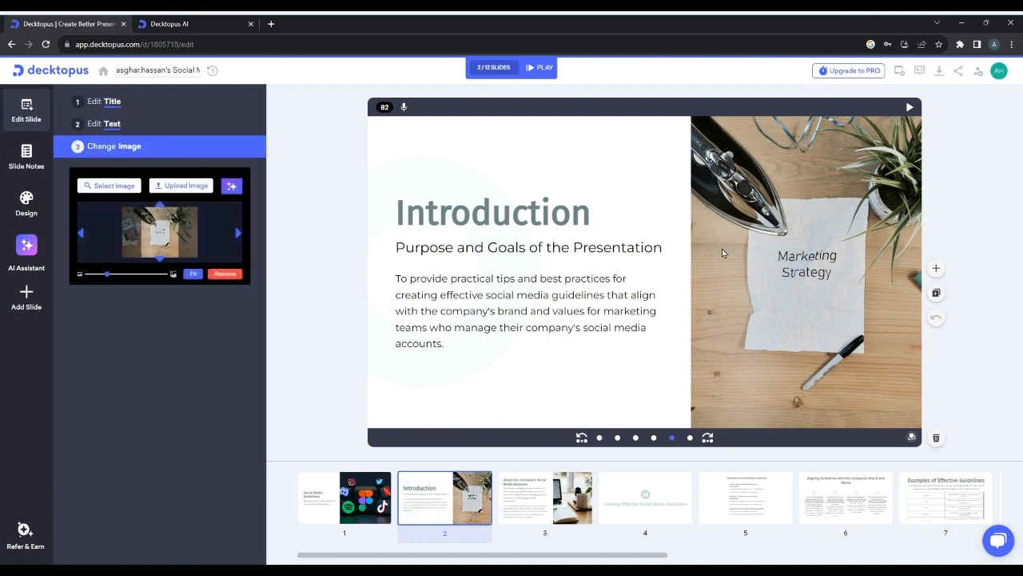
left_click(104, 186)
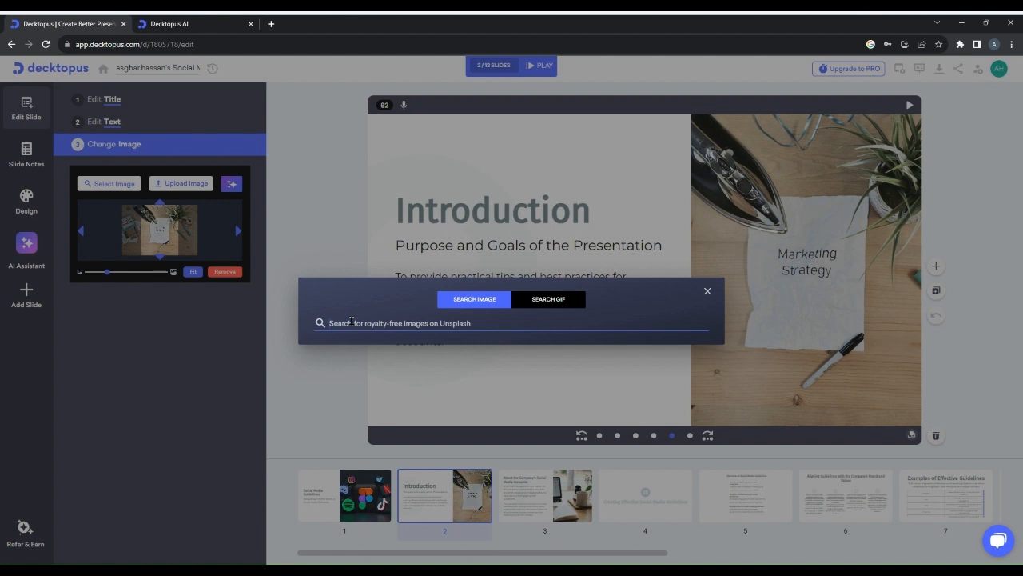
type("Marketi")
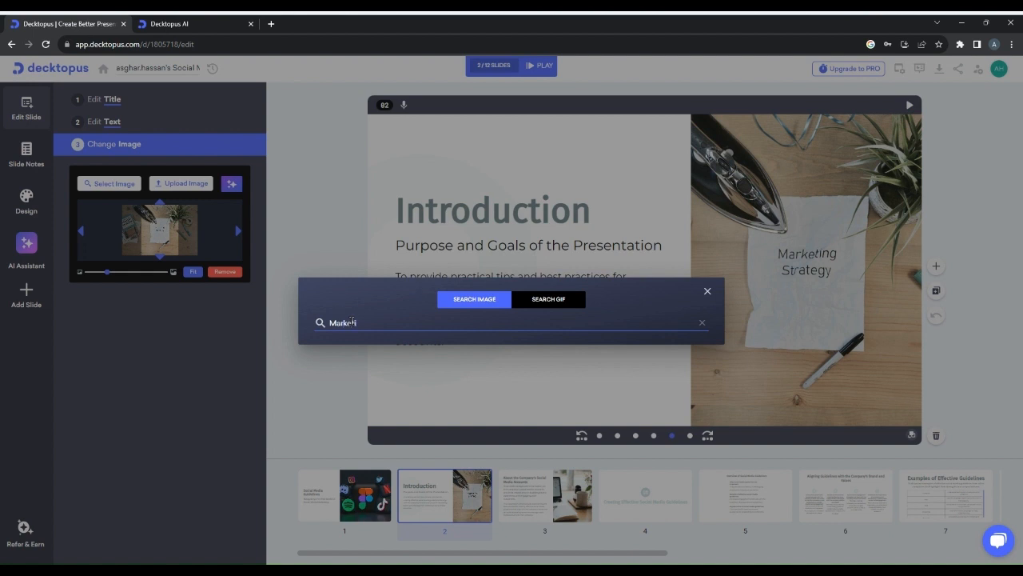
type("ng Strategy")
key("Return")
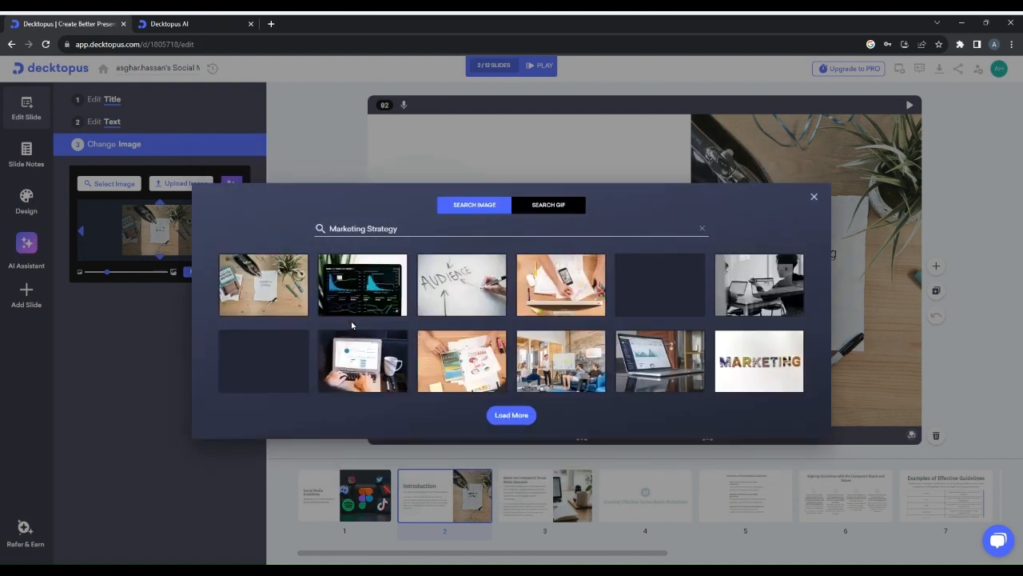
left_click(455, 293)
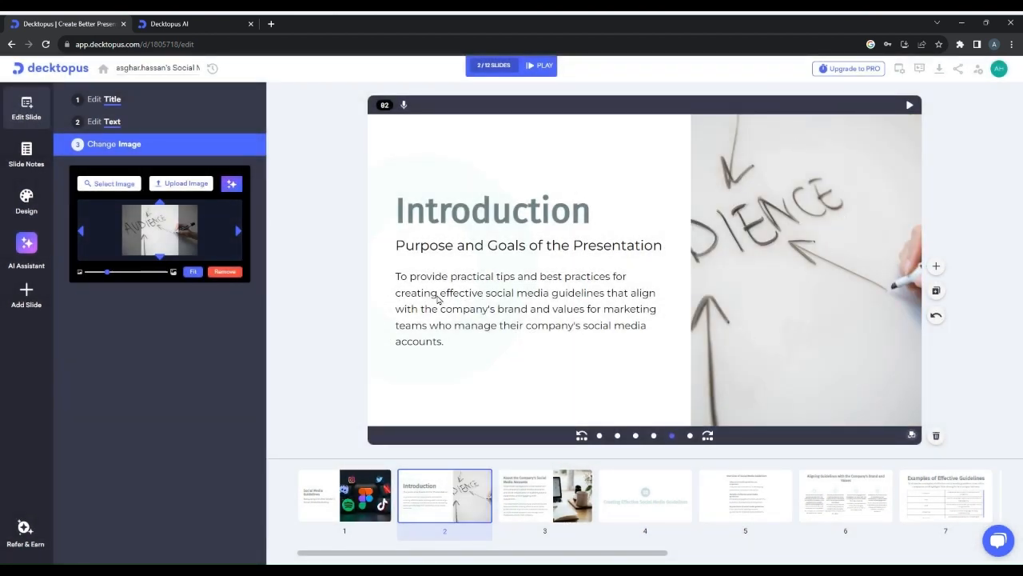
- Reposition the Introduction slide's image to frame the word "AUDIENCE" and enlarge it slightly to fill the image area
left_click_drag(159, 239, 142, 242)
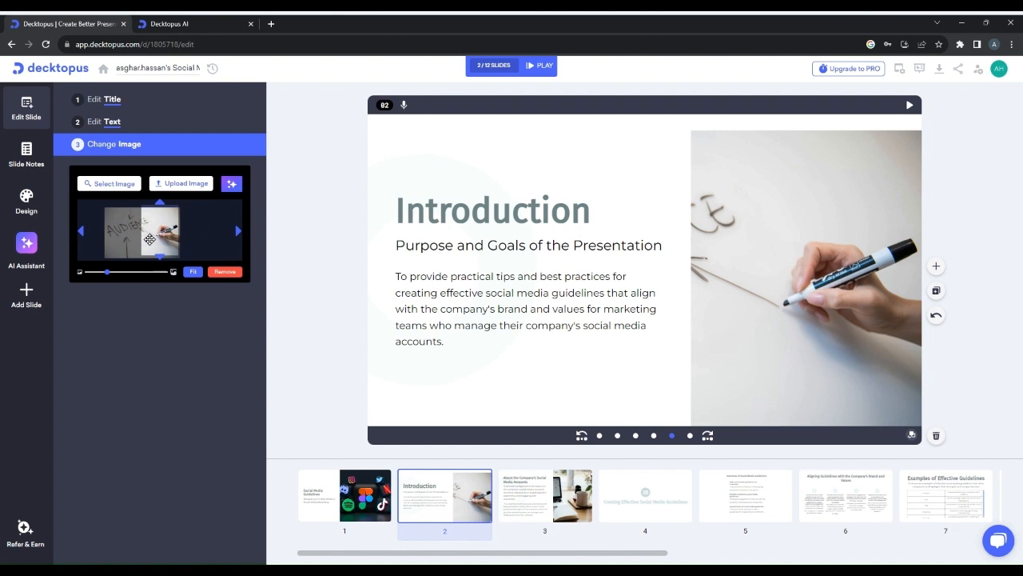
left_click_drag(142, 241, 182, 234)
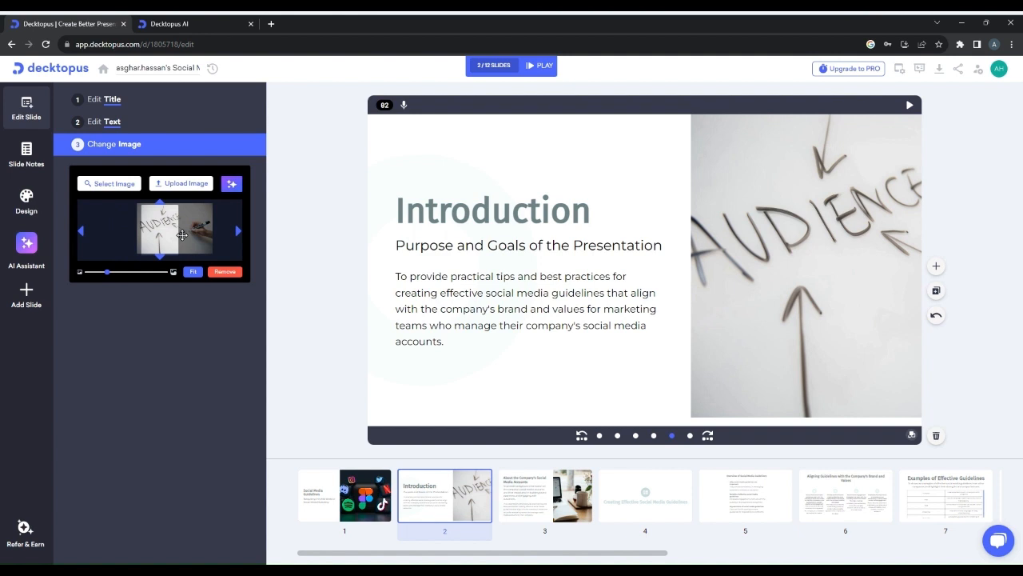
left_click_drag(108, 274, 110, 275)
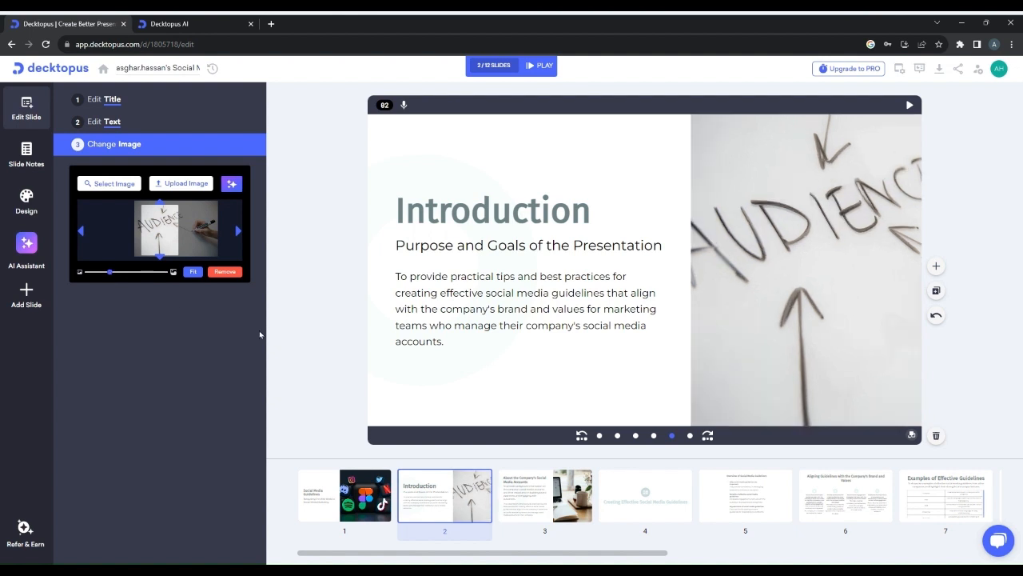
- Review slides 3 to 6 and examine the editing options for the icon, bullet list and icon list
left_click(548, 501)
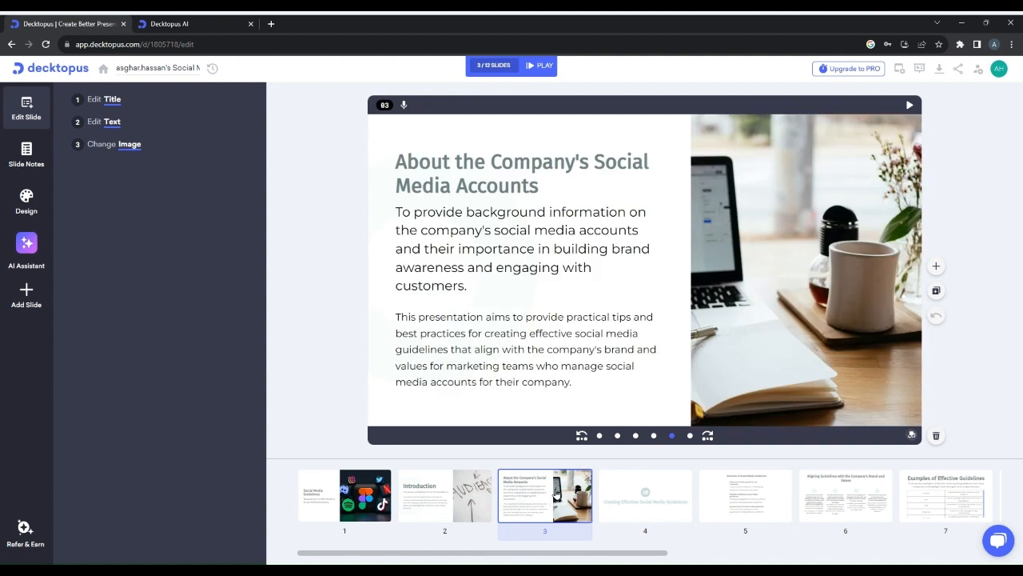
left_click(613, 502)
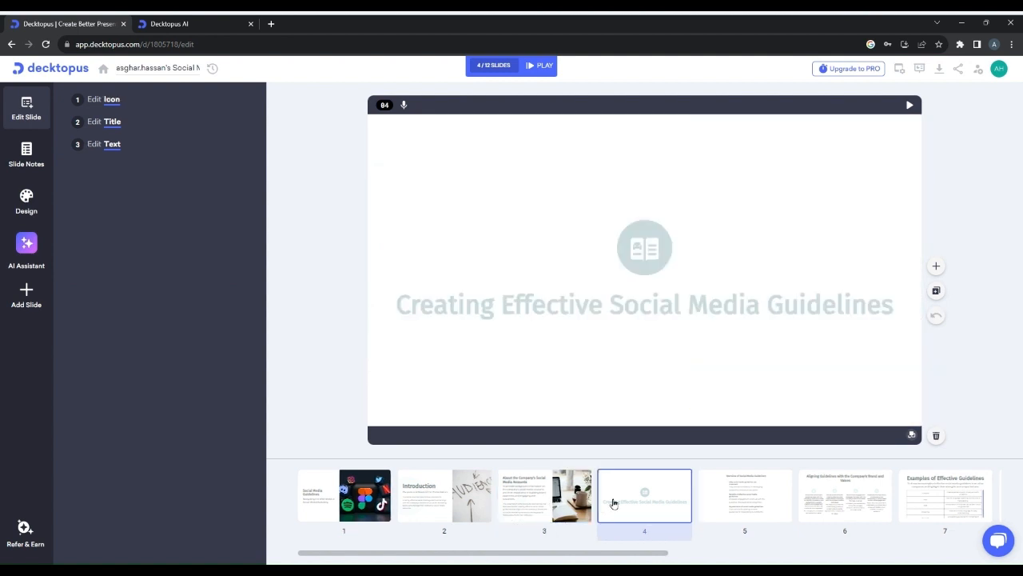
left_click(637, 257)
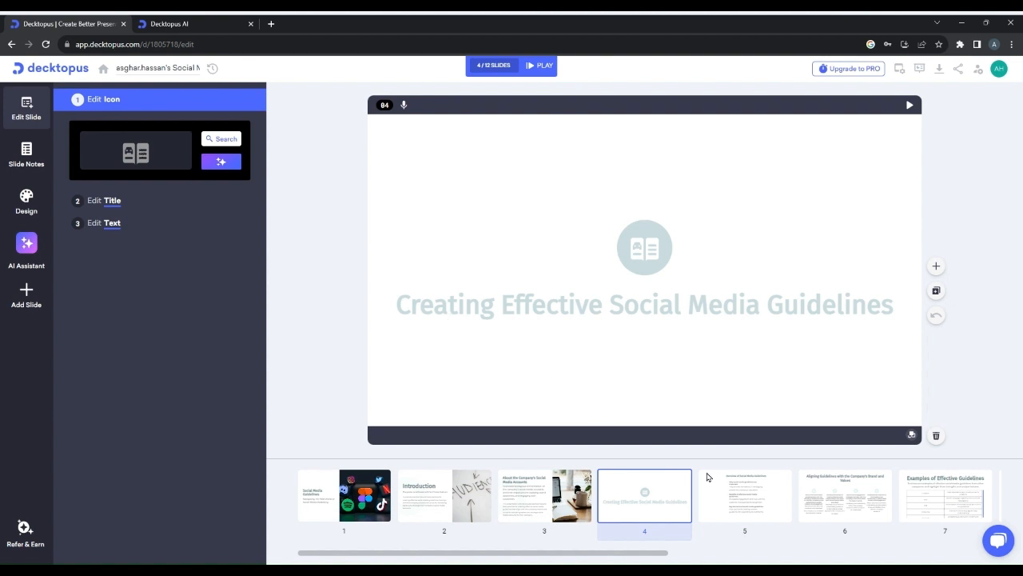
left_click(774, 514)
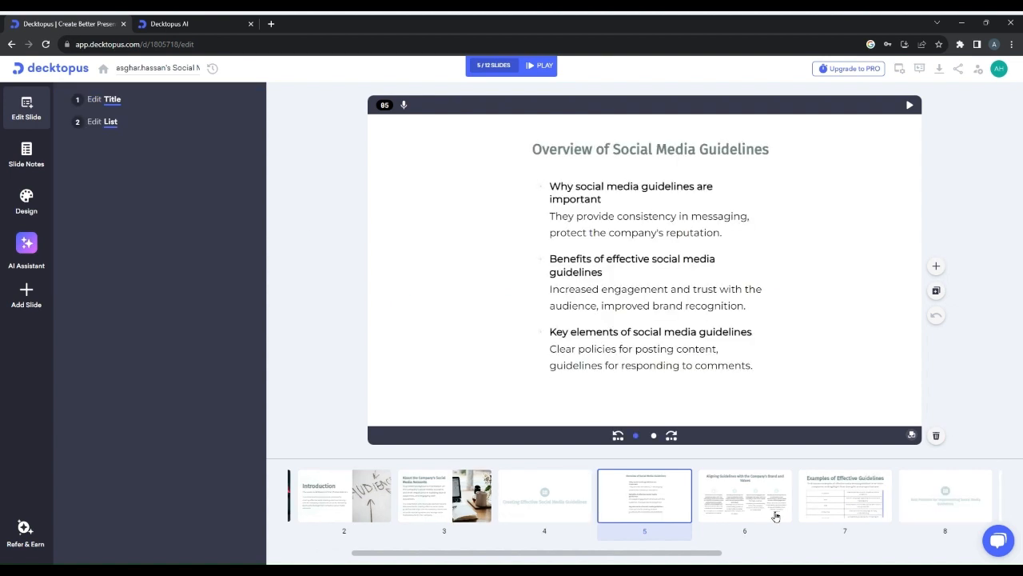
left_click(620, 274)
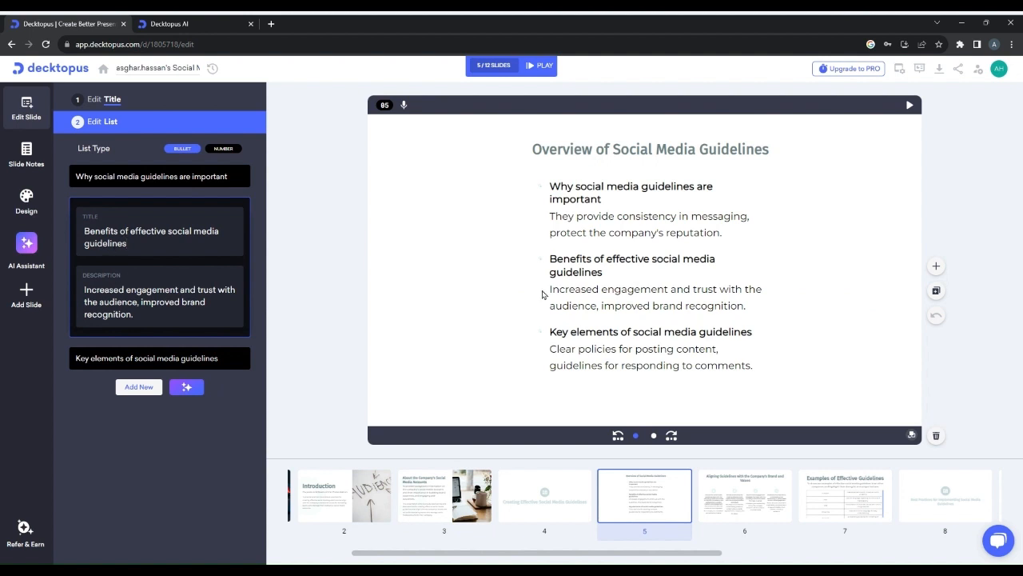
left_click(593, 355)
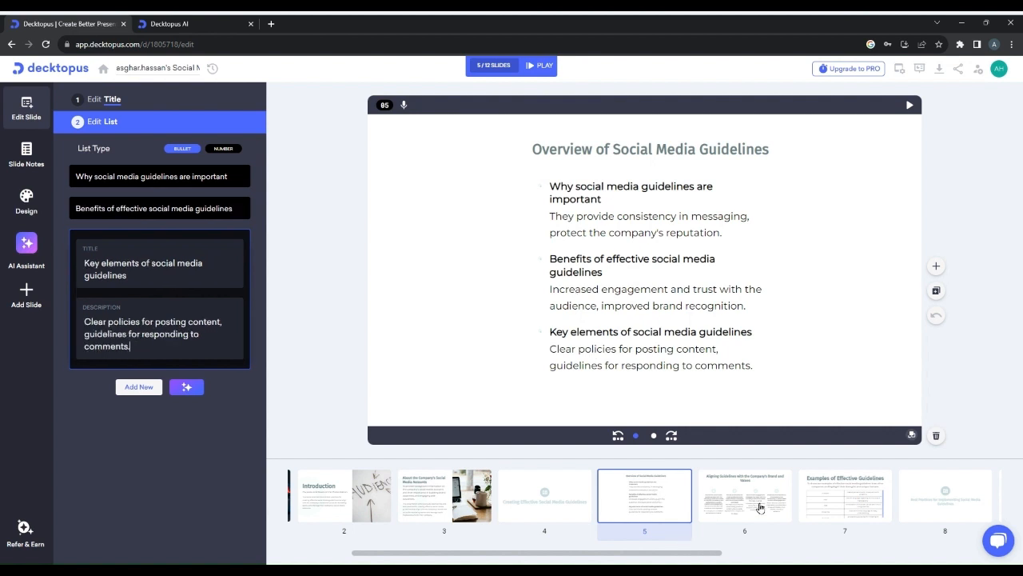
left_click(760, 509)
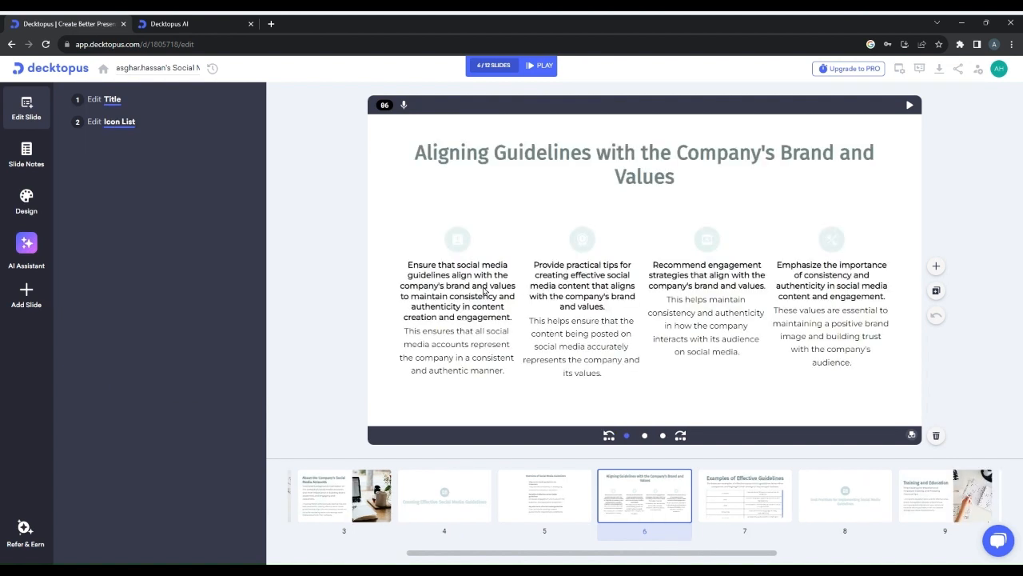
left_click(476, 295)
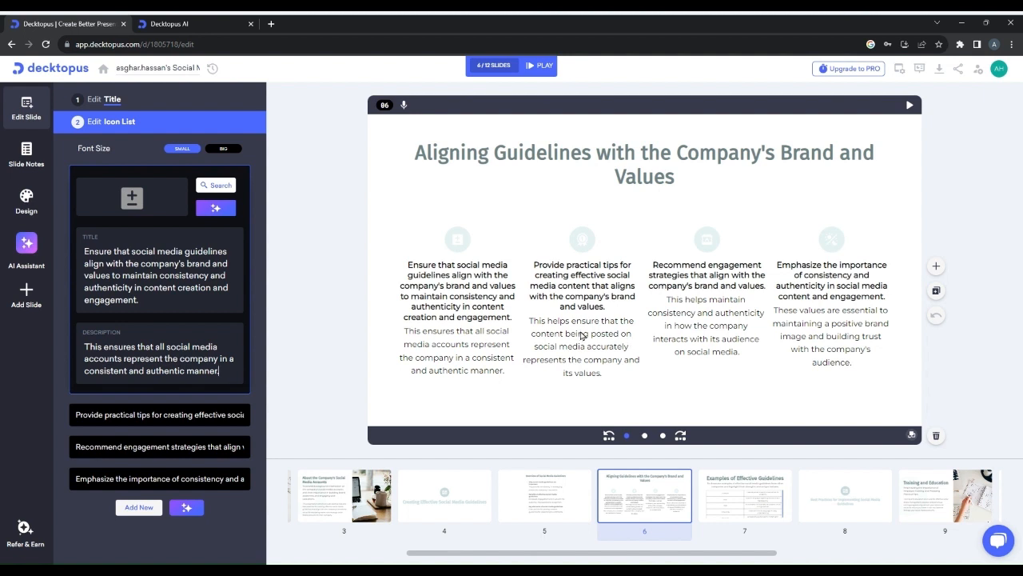
- Examine the AI Assistant's Tips and Q&A sections for slide 6
left_click(26, 246)
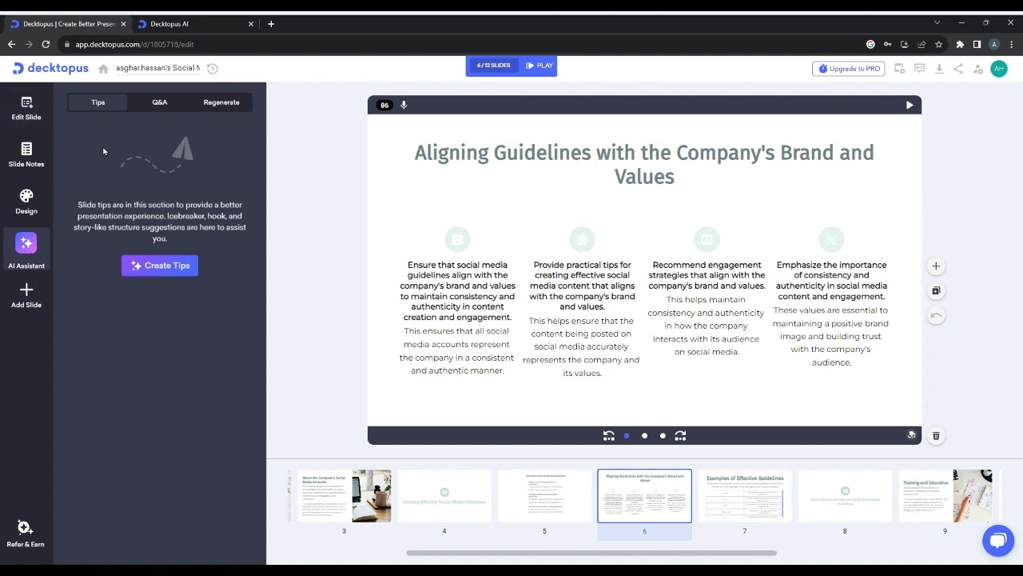
left_click(158, 108)
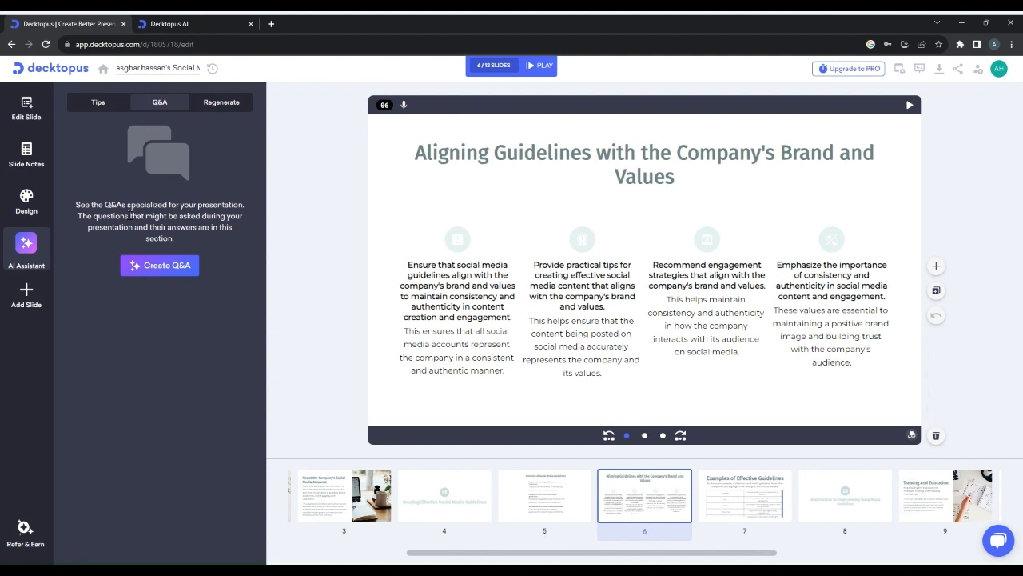
left_click_drag(105, 204, 118, 205)
- Inspect the table on the Examples of Effective Guidelines slide in its editor, including the Coca-Cola description cell, and close it without changes
left_click(759, 505)
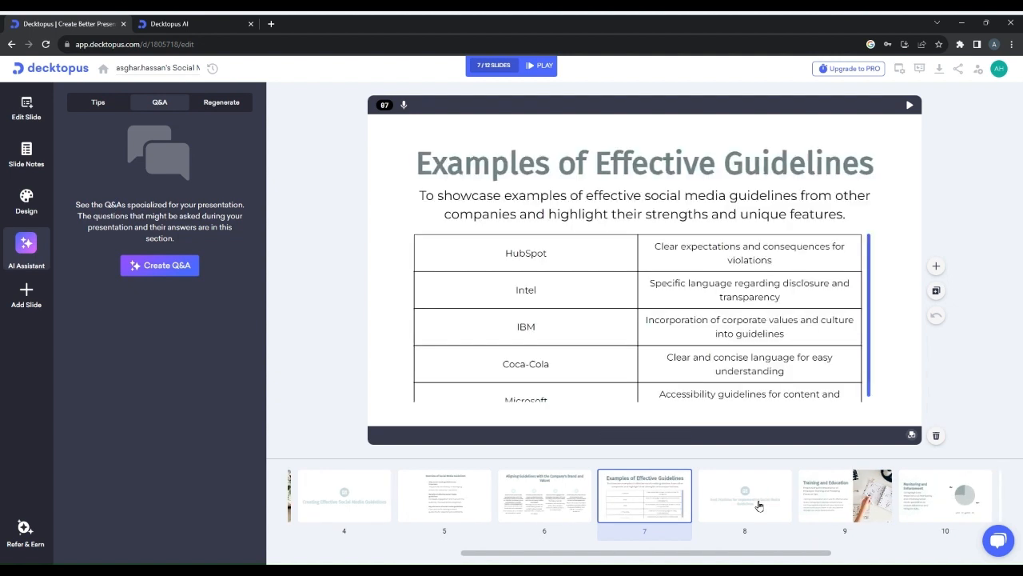
left_click(608, 320)
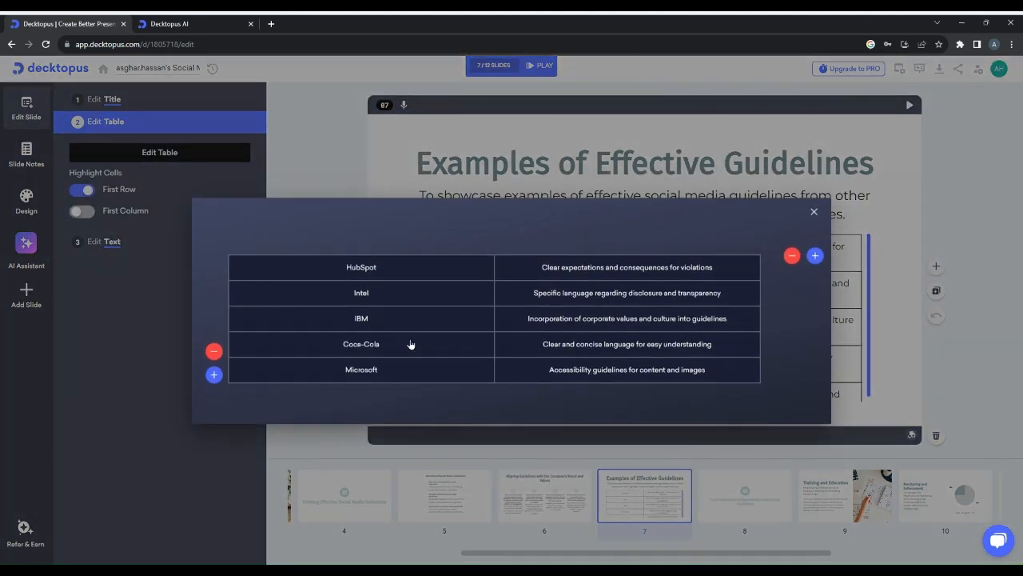
left_click(580, 348)
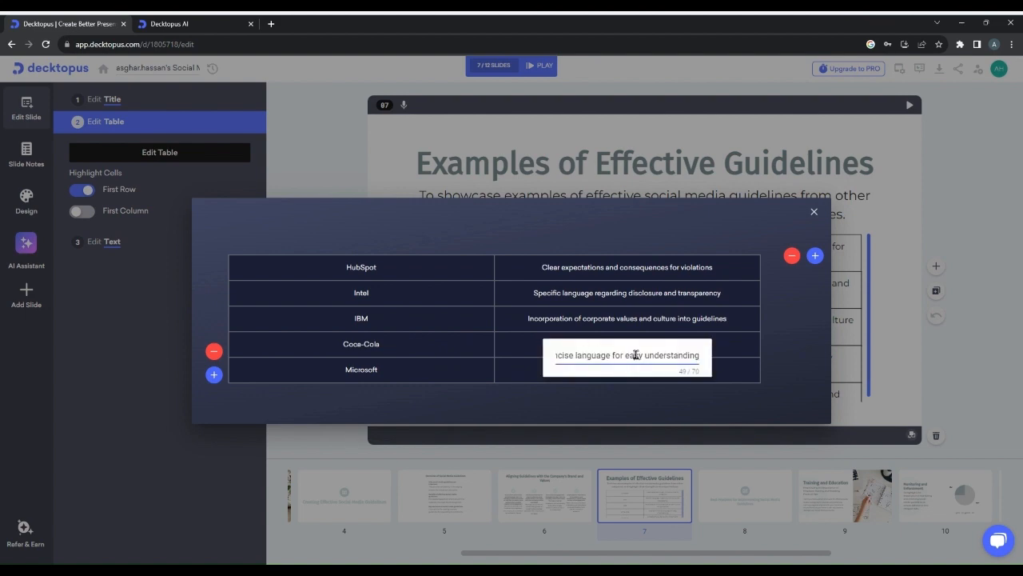
left_click(814, 211)
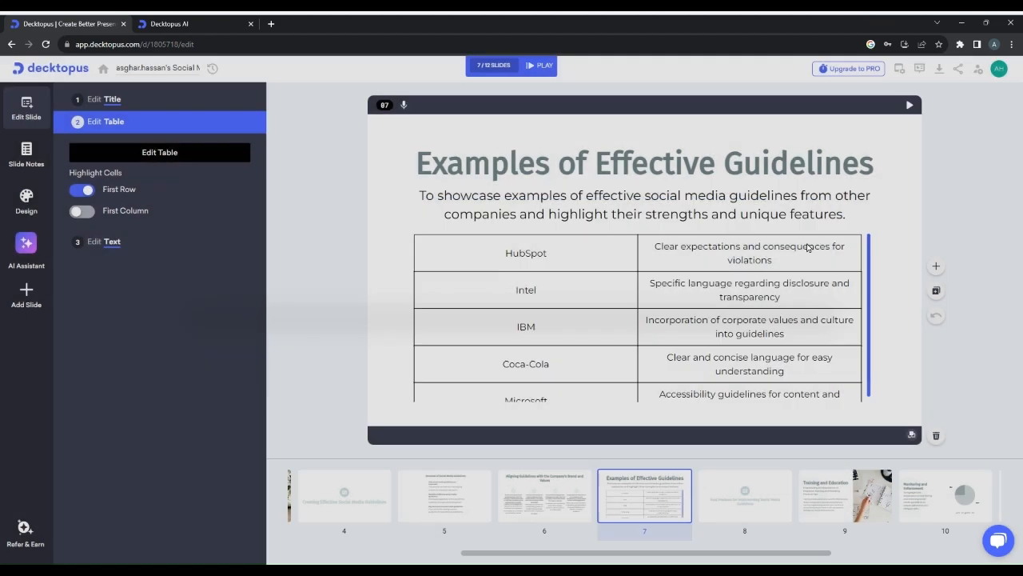
- Reopen the guidelines table's editor, inspect the HubSpot name and description cells, and close it without changes
left_click(754, 313)
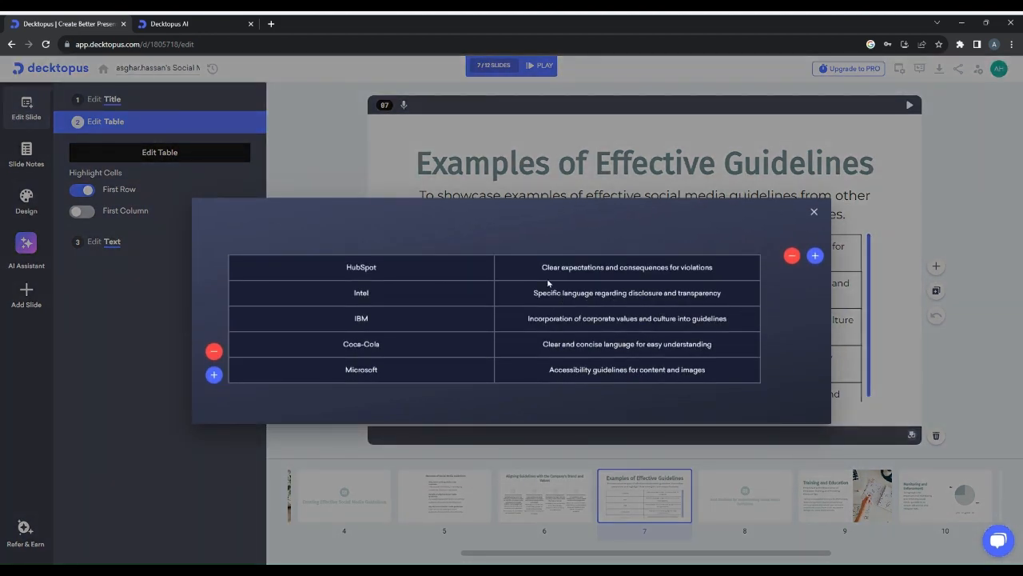
left_click(382, 273)
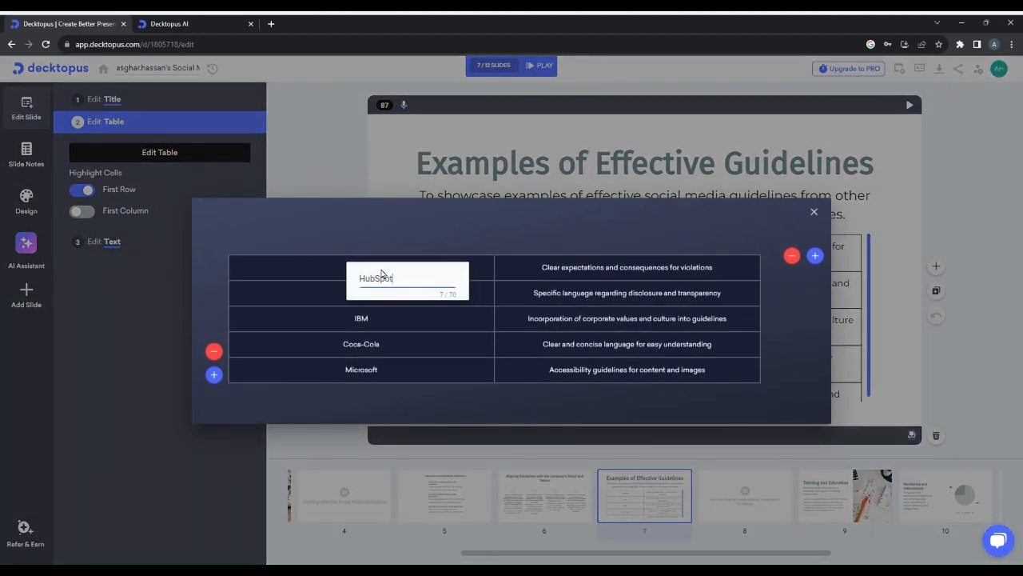
left_click(544, 277)
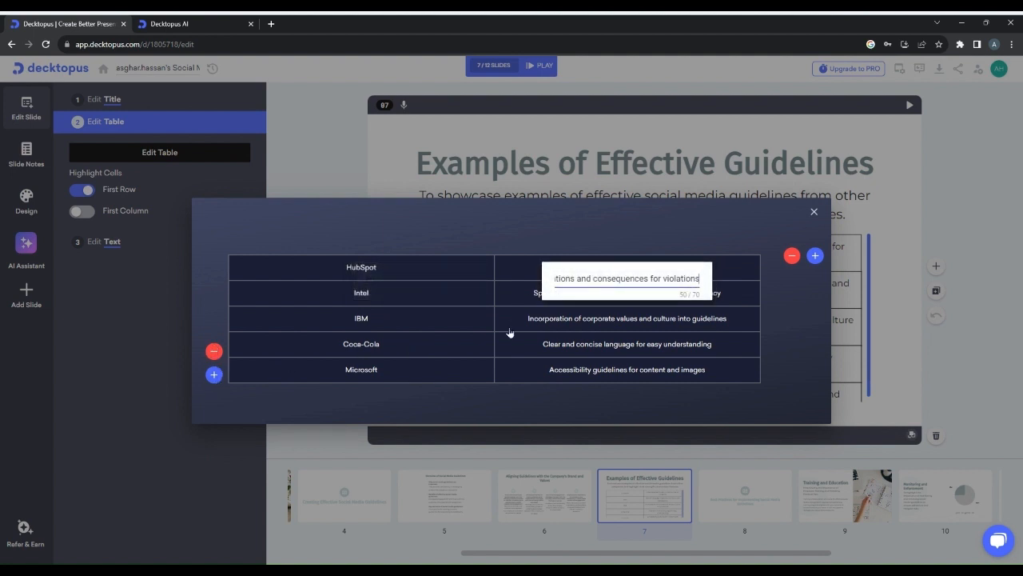
left_click(818, 215)
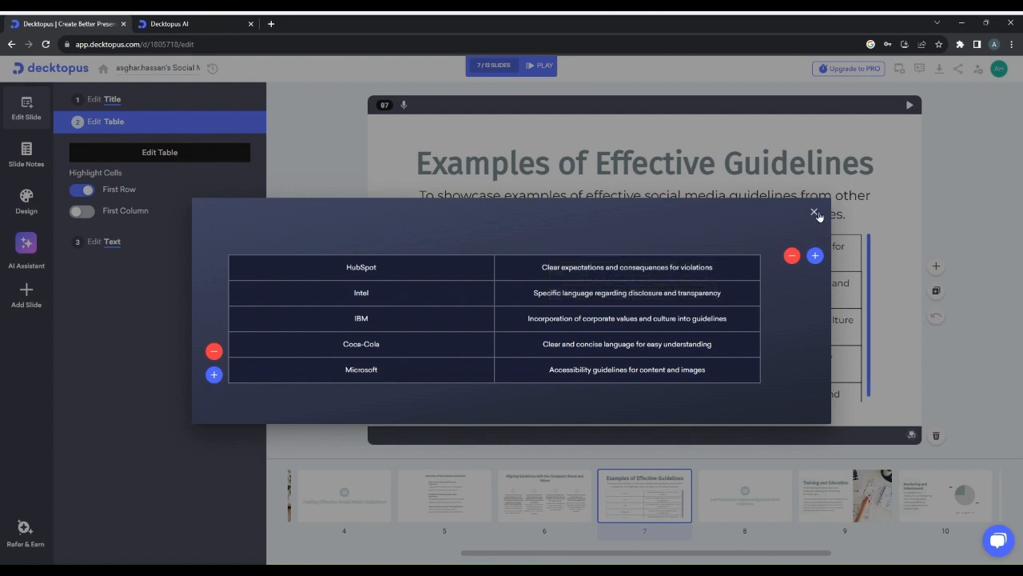
left_click(818, 216)
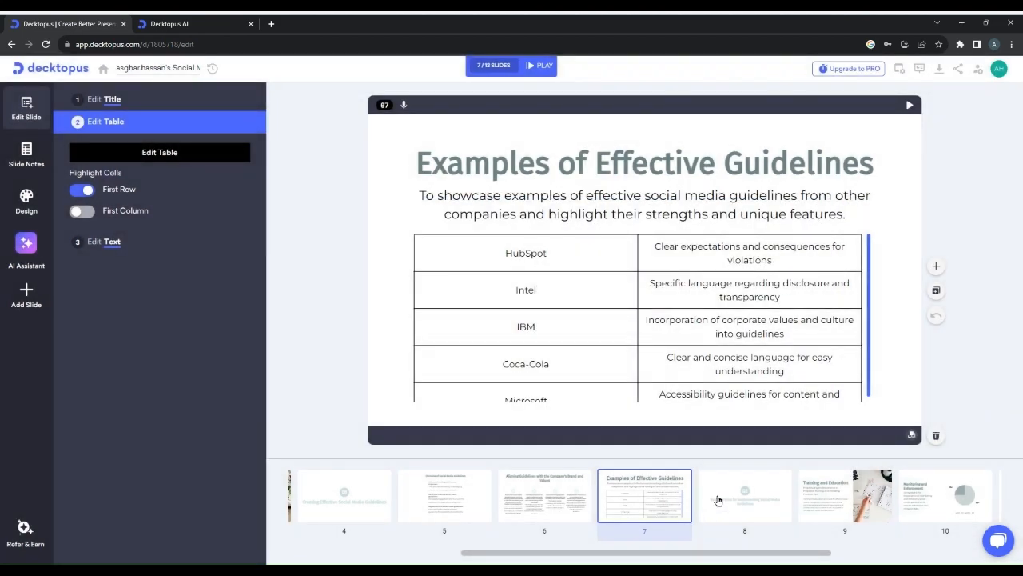
- Review slides 8 and 9, and examine the pie chart on the Monitoring and Enforcement slide
left_click(718, 500)
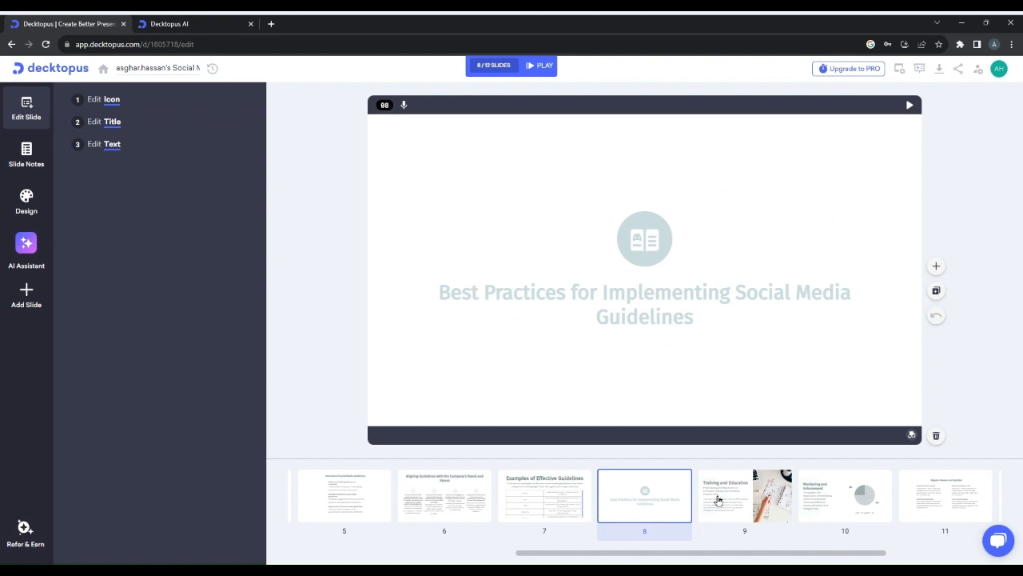
left_click(718, 500)
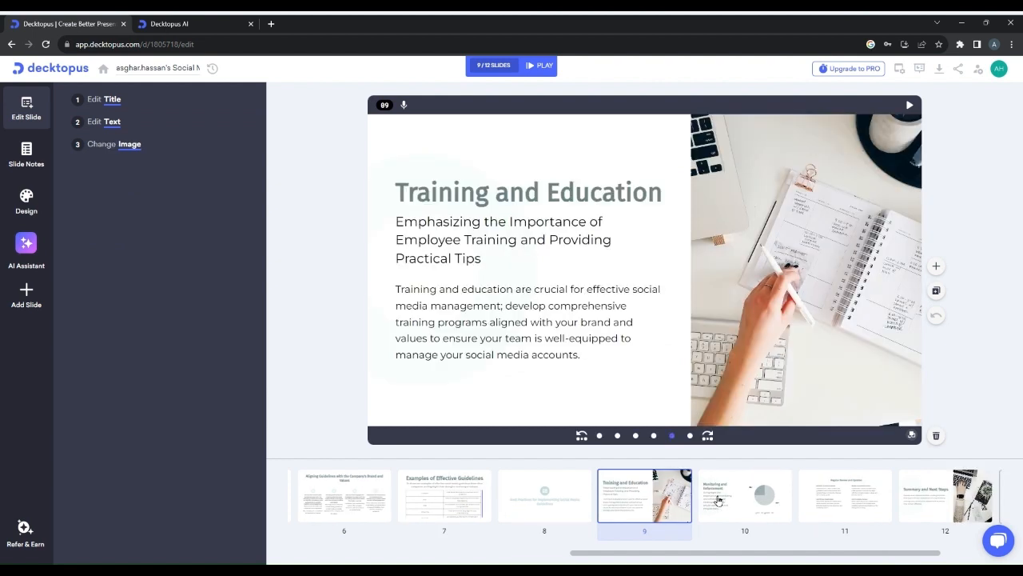
left_click(775, 502)
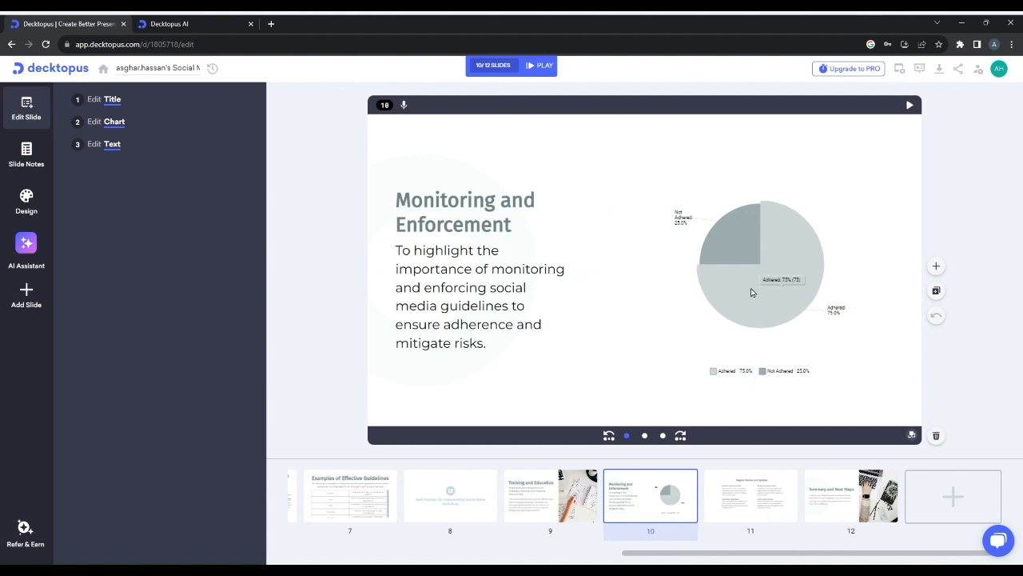
mouse_move(739, 245)
mouse_move(763, 287)
- Open the data of the Monitoring and Enforcement pie chart and set the Adhered percentage to 60
double_click(765, 311)
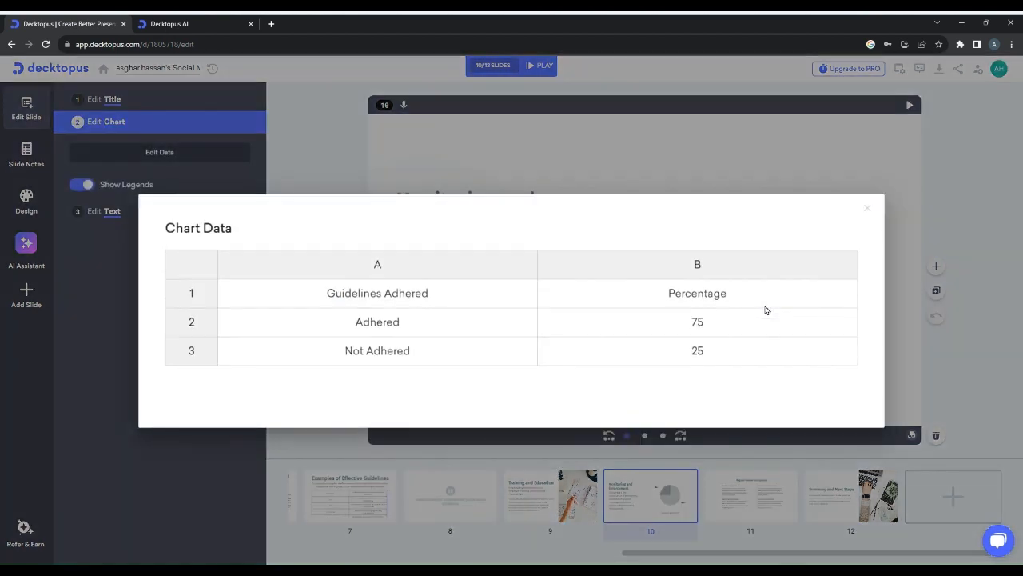
left_click(404, 303)
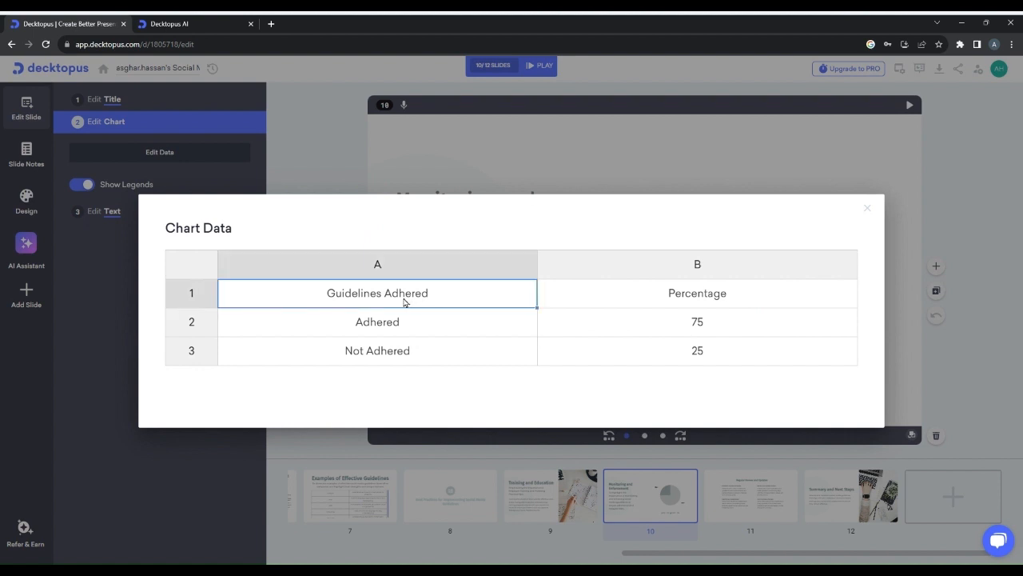
left_click(735, 299)
left_click(467, 323)
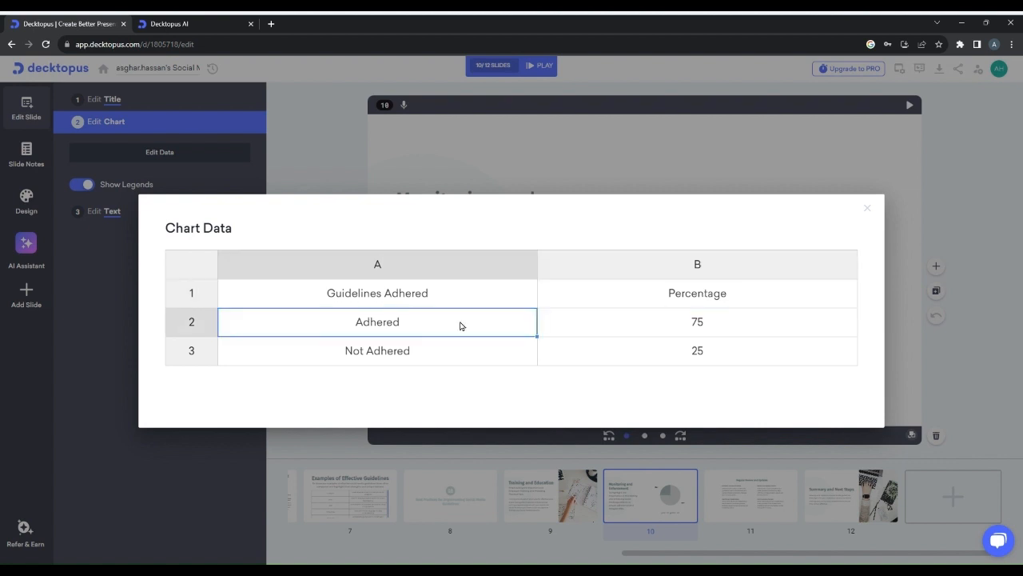
left_click(750, 330)
double_click(750, 327)
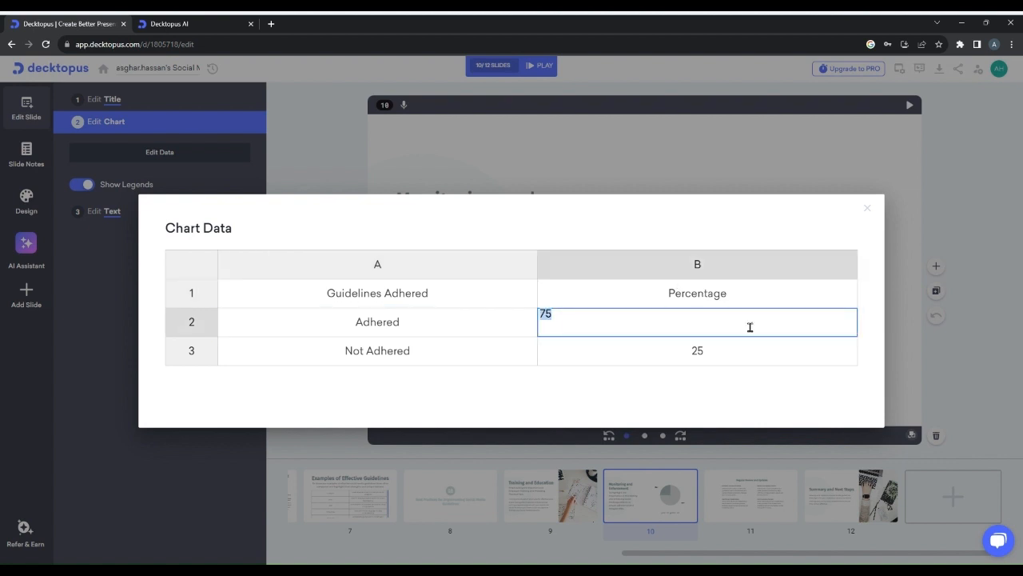
type("60")
- Set the Not Adhered percentage to 40 and close the chart data
double_click(739, 354)
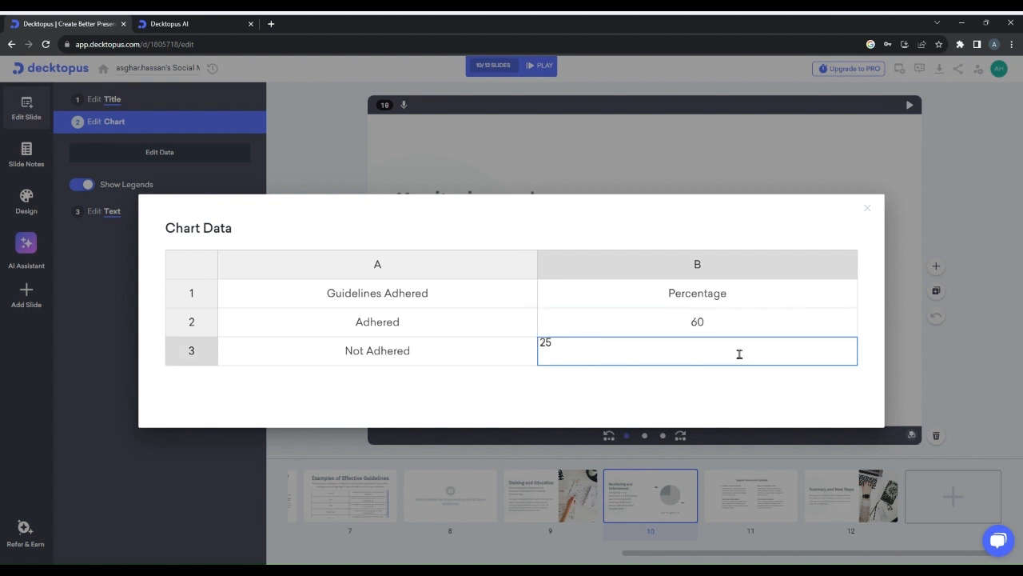
key("BackSpace")
key("BackSpace")
type("40")
left_click(740, 400)
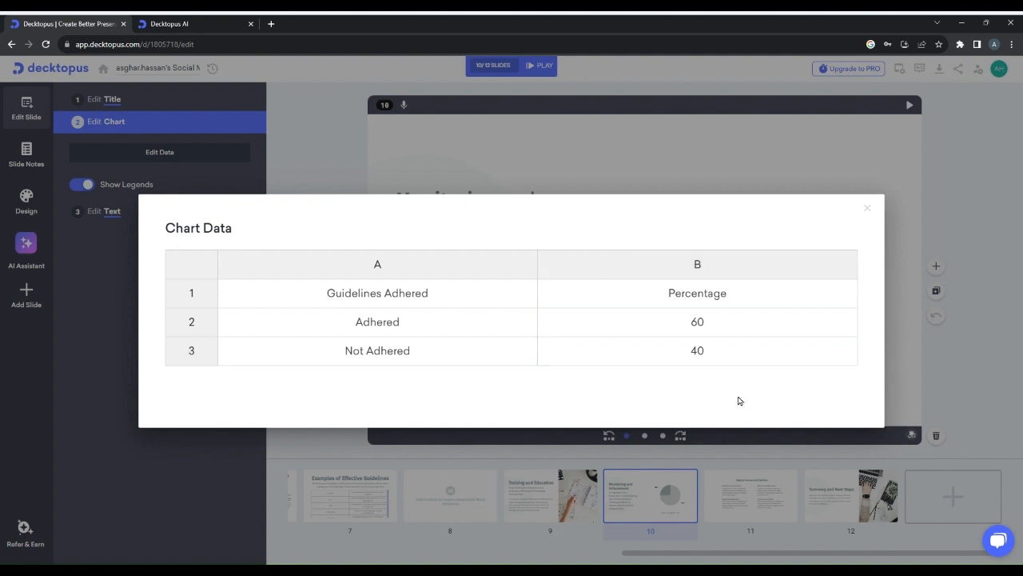
left_click(866, 208)
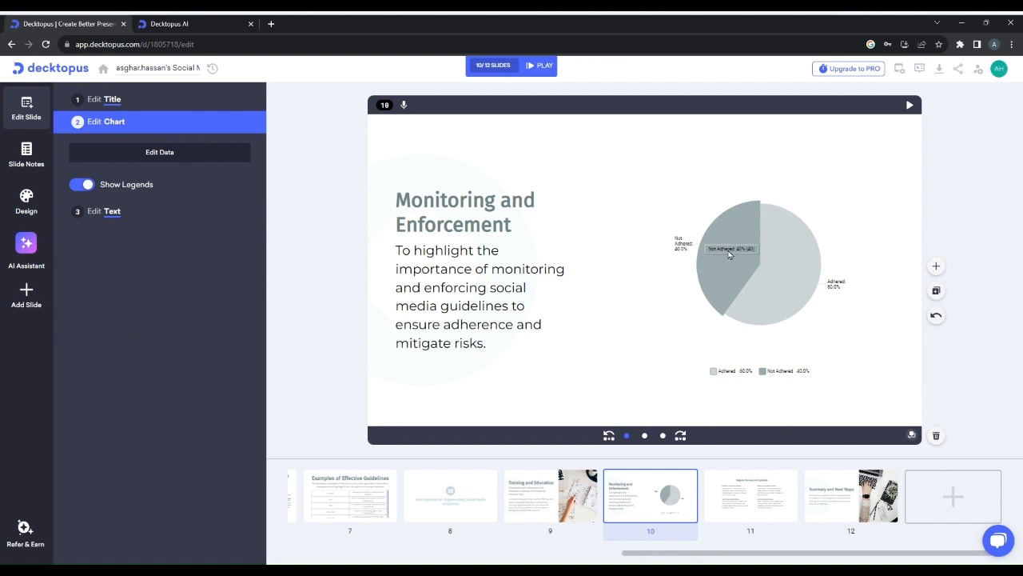
- Reopen the pie chart's data to check the percentages and close it without changes
right_click(732, 271)
left_click(727, 281)
left_click(726, 282)
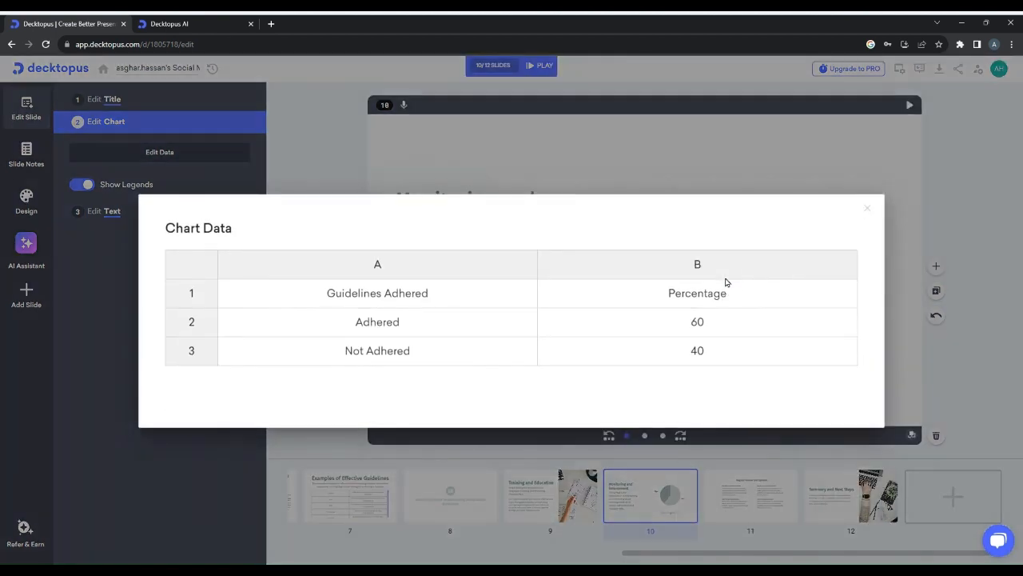
left_click(868, 210)
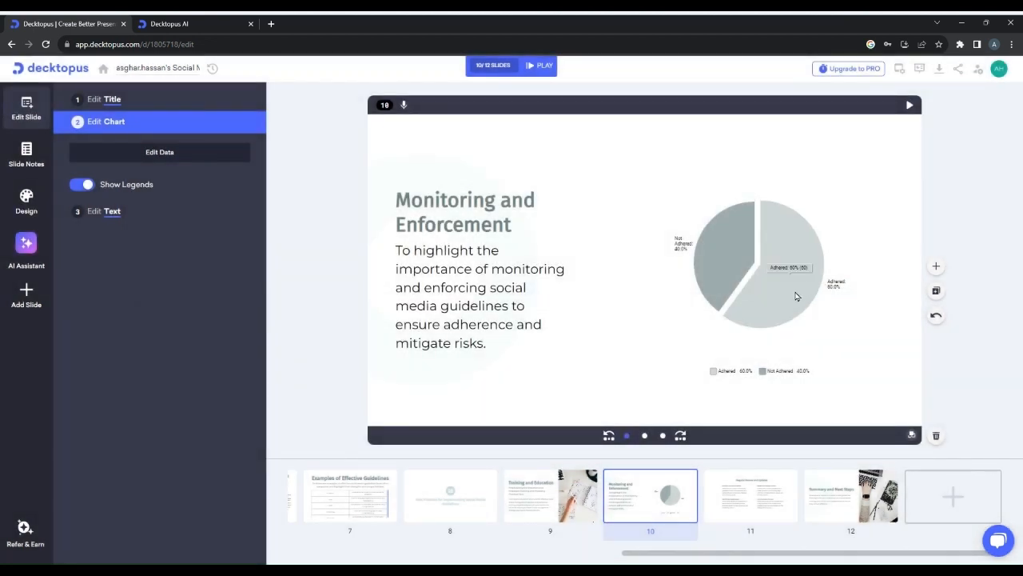